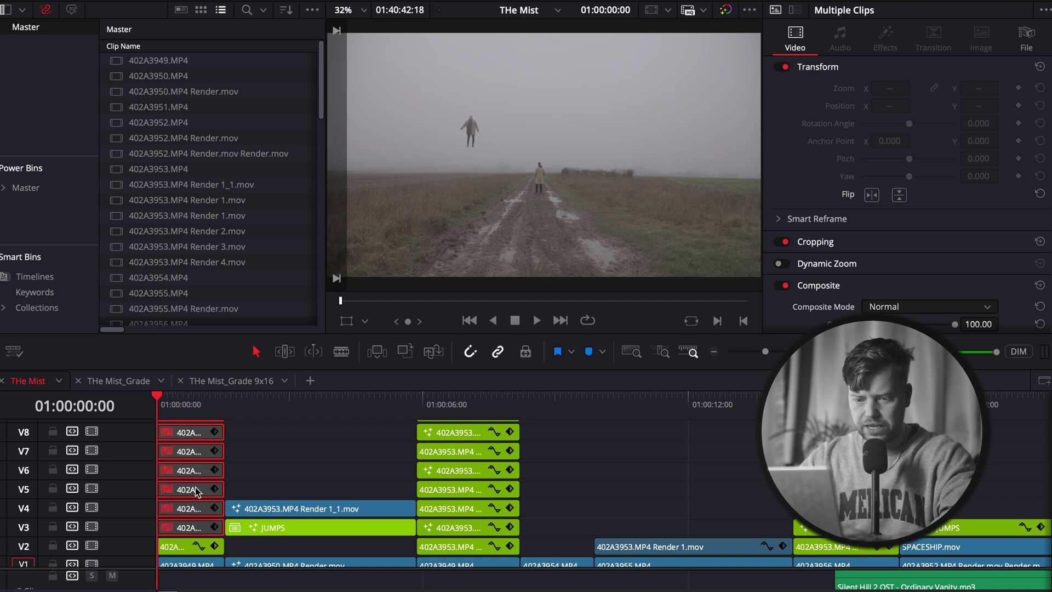
Step: Select the render clip on V2 and zoom the timeline in toward the 402A3953.MP4 clip on V1
left_click(177, 548)
key("ctrl+equal")
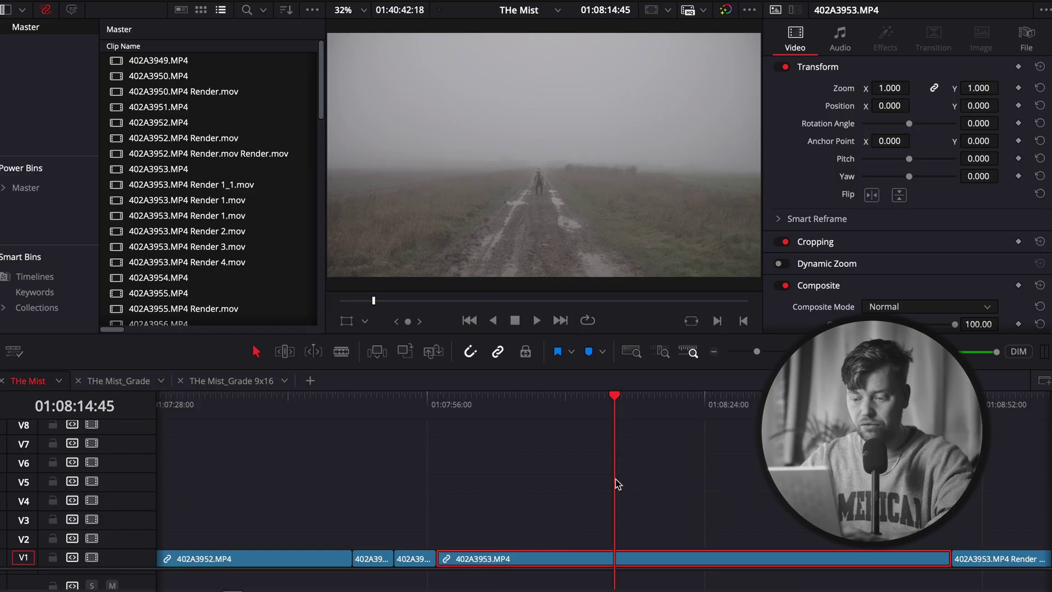
Step: Cut a short piece of 402A3953.MP4, lift it to an upper track, and slow it to about 8%
left_click(575, 399)
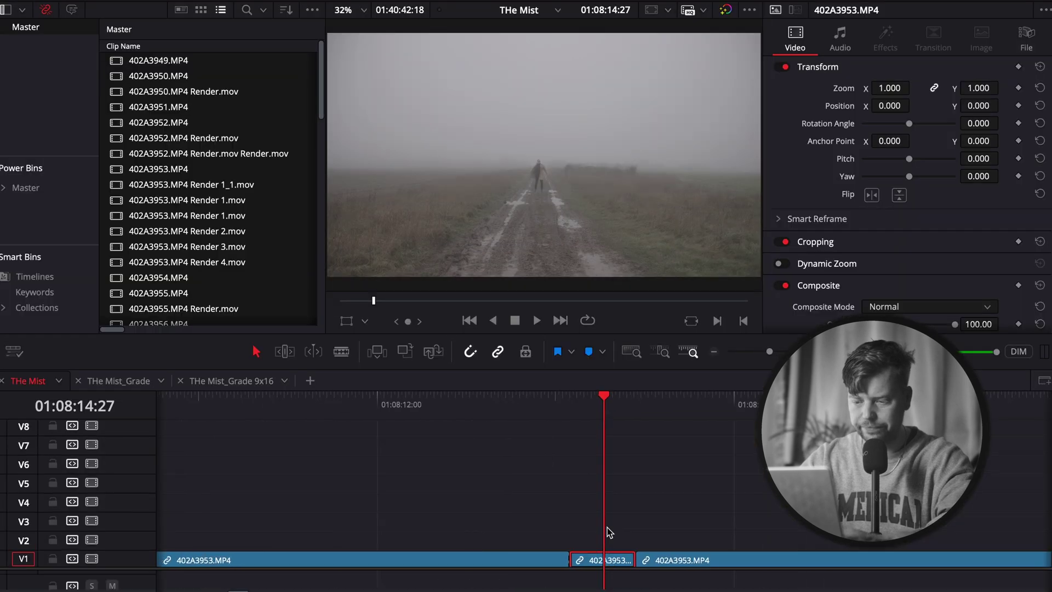
left_click_drag(581, 554, 582, 544)
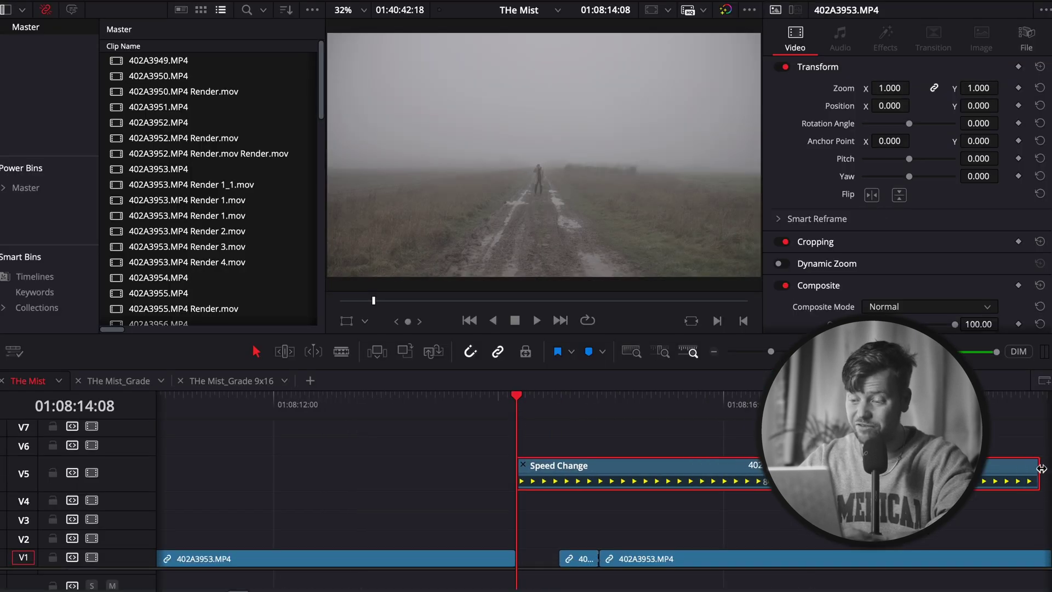
key("ctrl+minus")
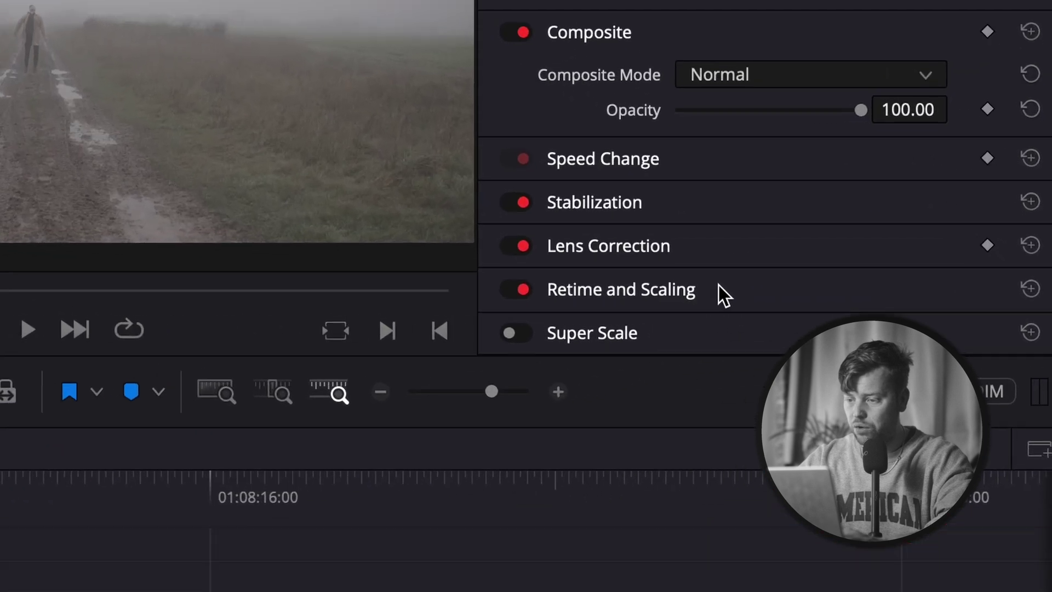
Step: Retime the slowed clip with Optical Flow and Speed Warp Better, then choose Render in Place
left_click(723, 293)
scroll(669, 280, "down", 3)
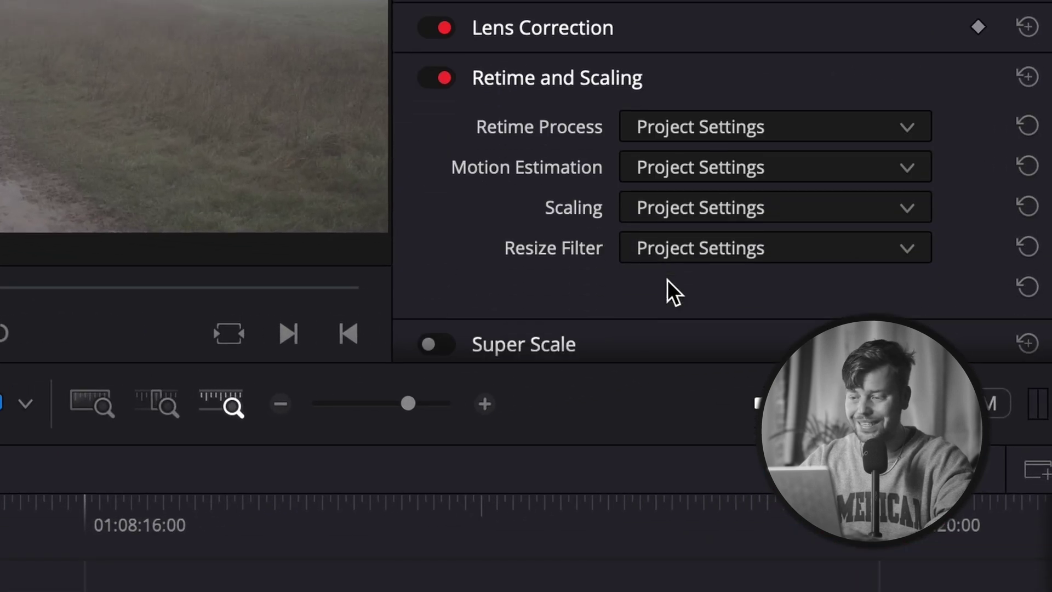
left_click(684, 116)
left_click(697, 277)
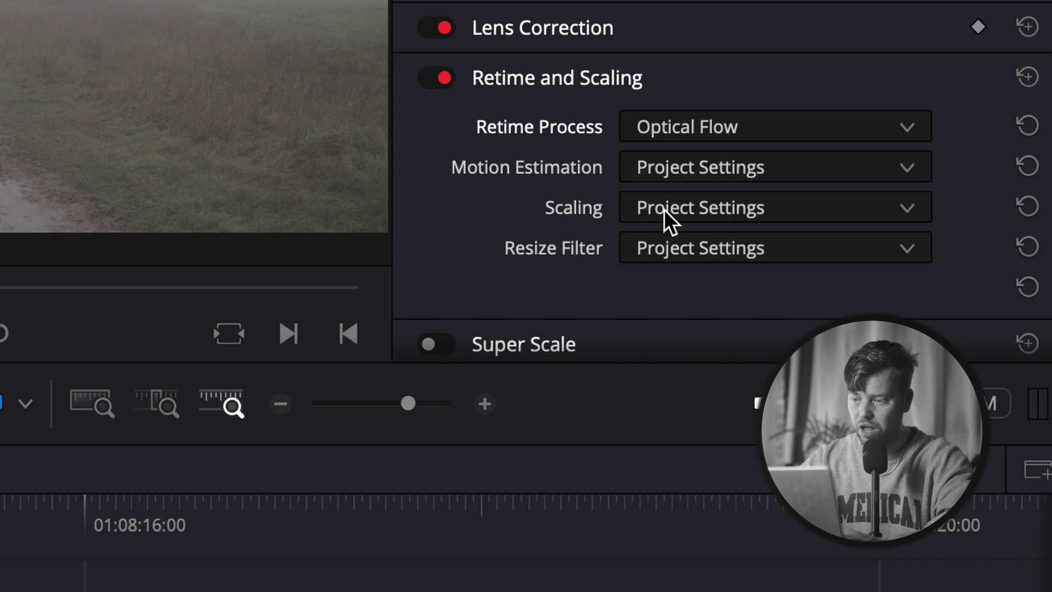
left_click(640, 166)
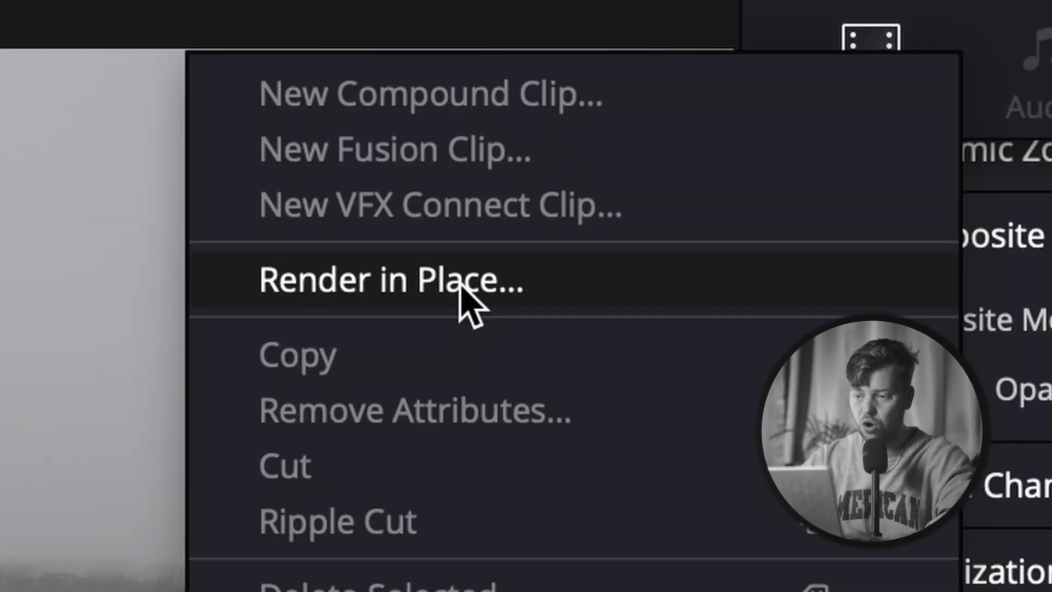
left_click(693, 92)
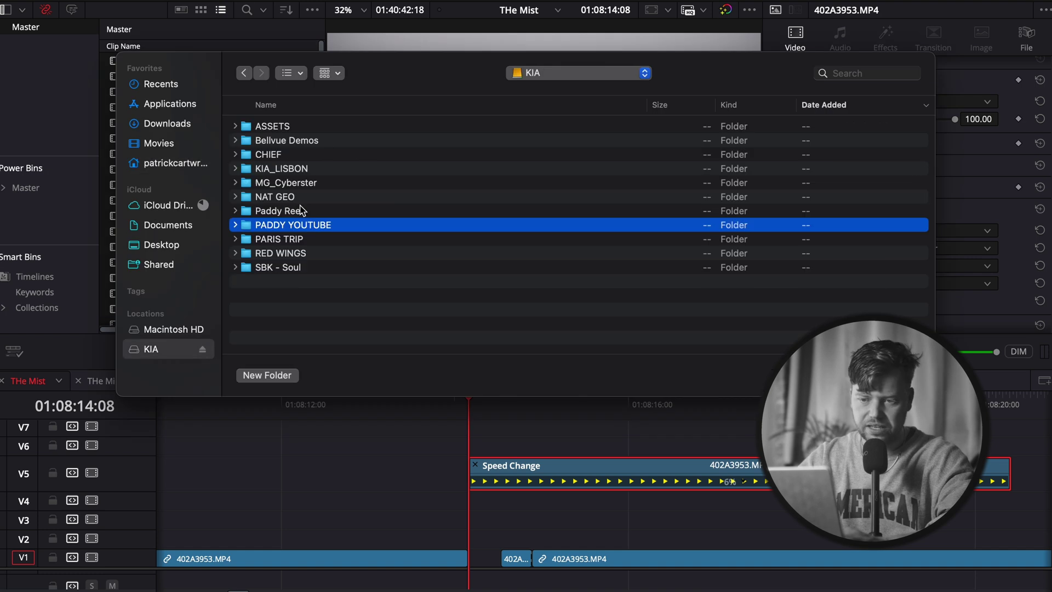
Step: Render the slowed clip into the Paddy Reel folder as 402A3953.MP4 Render 1.mov
double_click(300, 210)
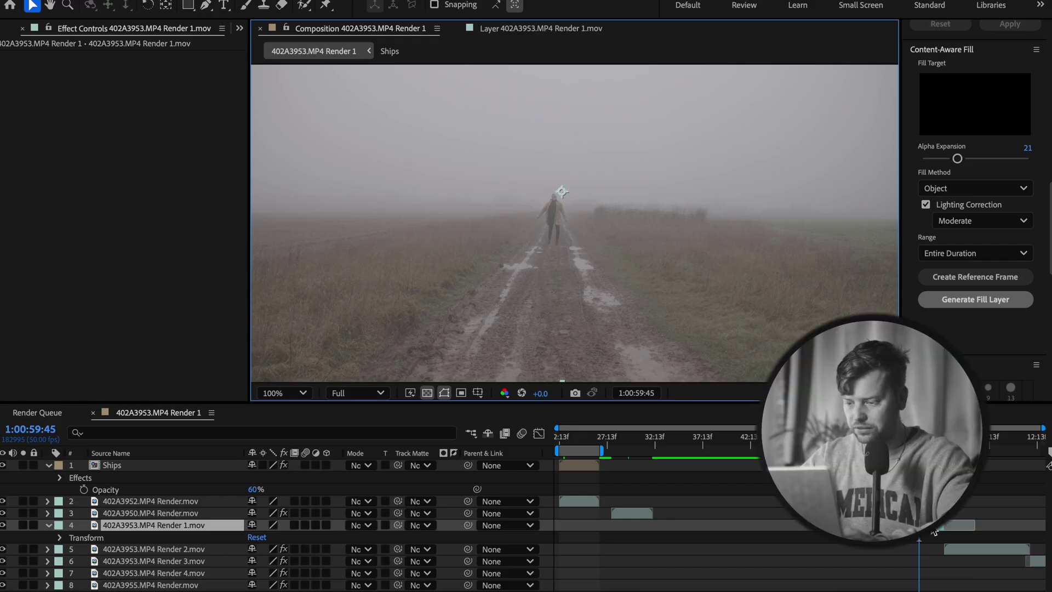
Step: Open the 402A3953.MP4 Render 1.mov layer in its own Layer panel at 100% zoom
double_click(935, 531)
key("comma")
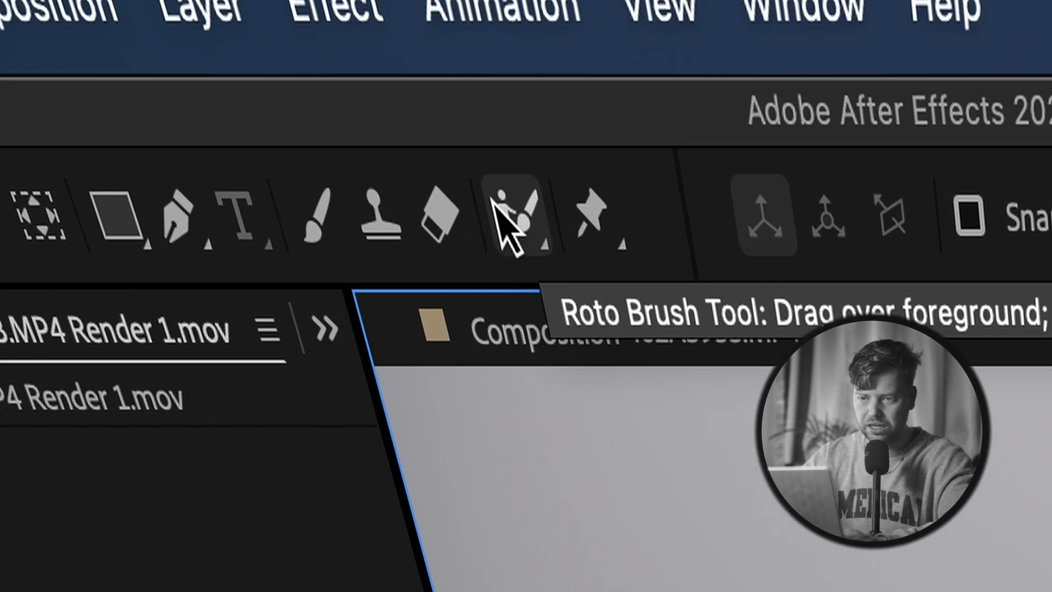
Step: Paint Roto Brush strokes down the walking figure and its leg, zooming in to 800%
left_click(512, 214)
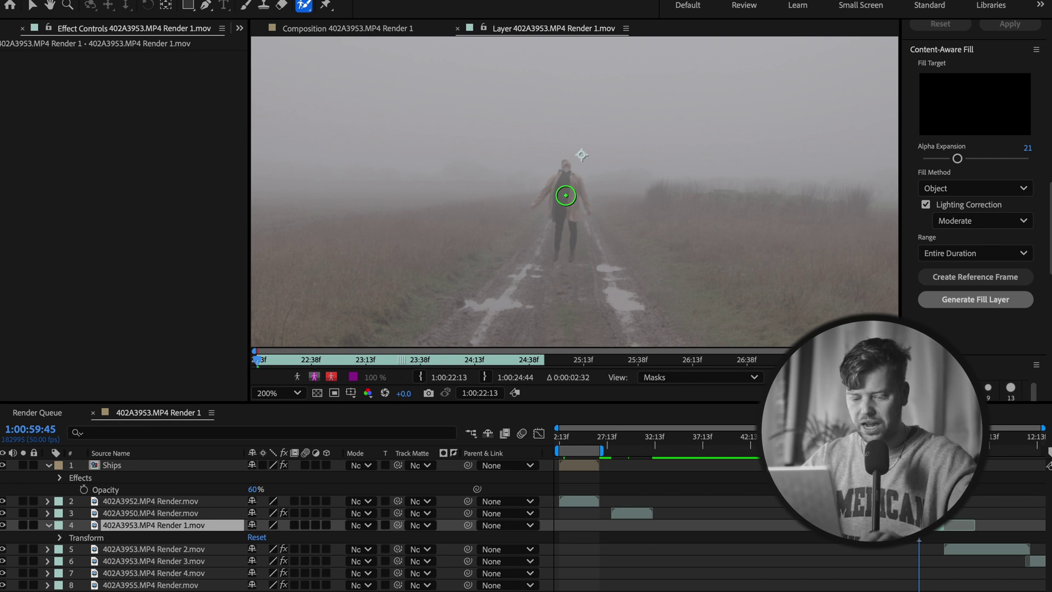
left_click(566, 195)
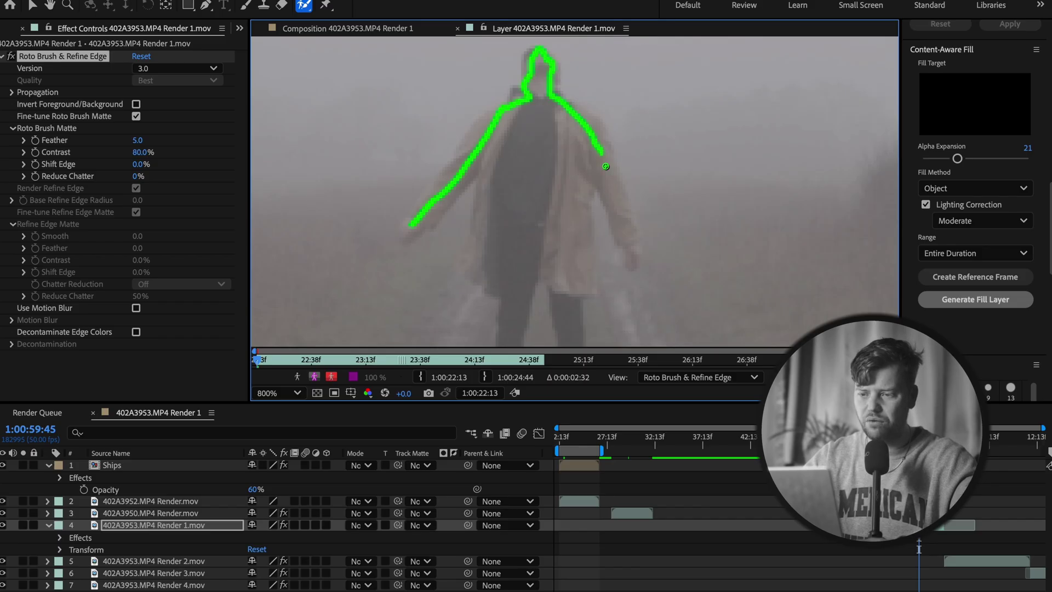
mouse_move(616, 203)
left_mouse_down()
mouse_move(575, 237)
mouse_move(572, 262)
mouse_move(523, 218)
mouse_move(513, 317)
left_mouse_up()
scroll(570, 298, "down", 2)
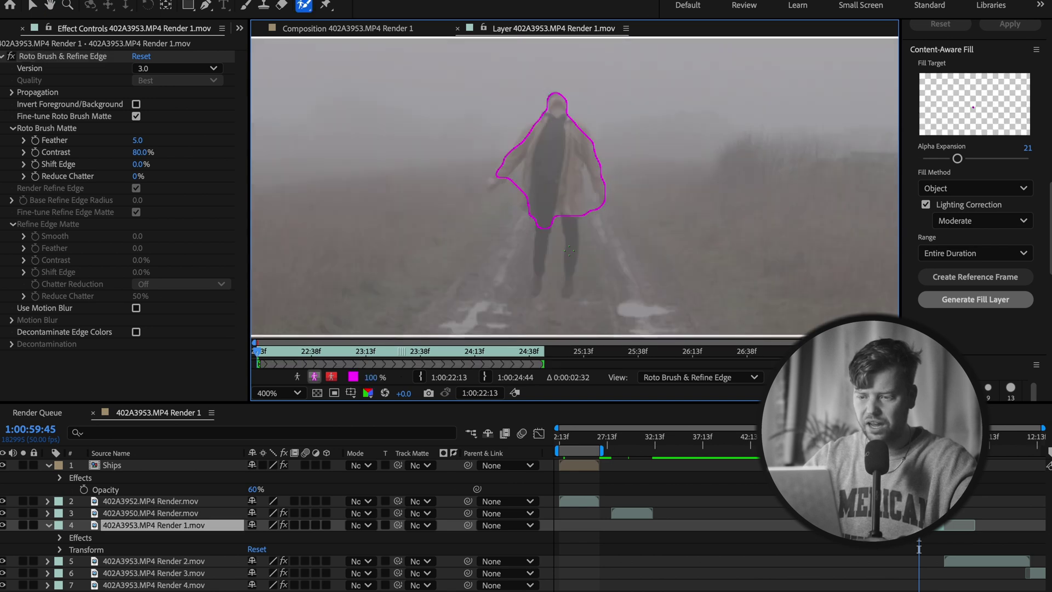
left_click_drag(569, 295, 569, 291)
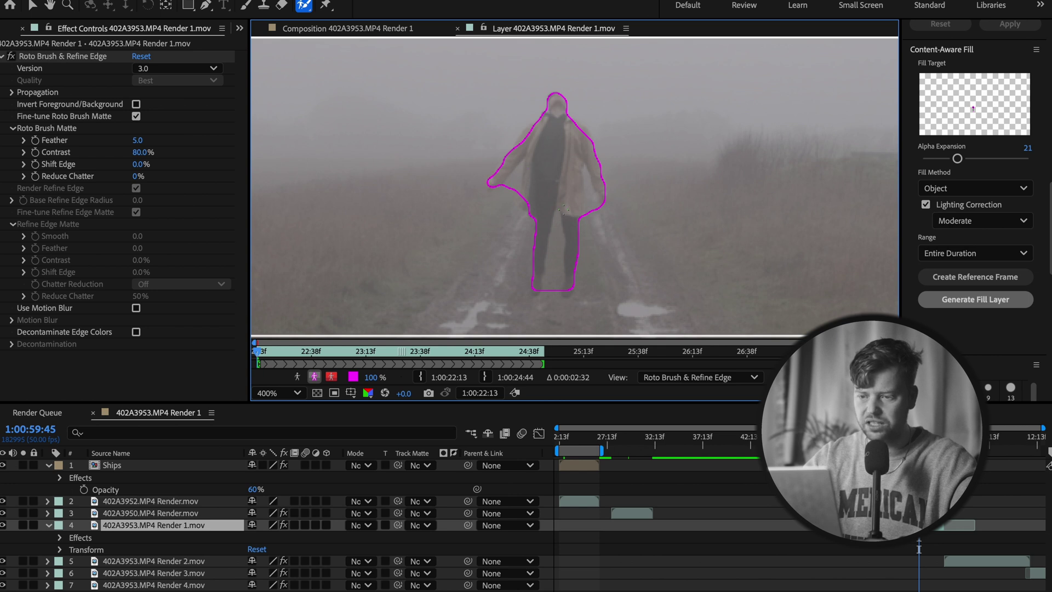
key("period")
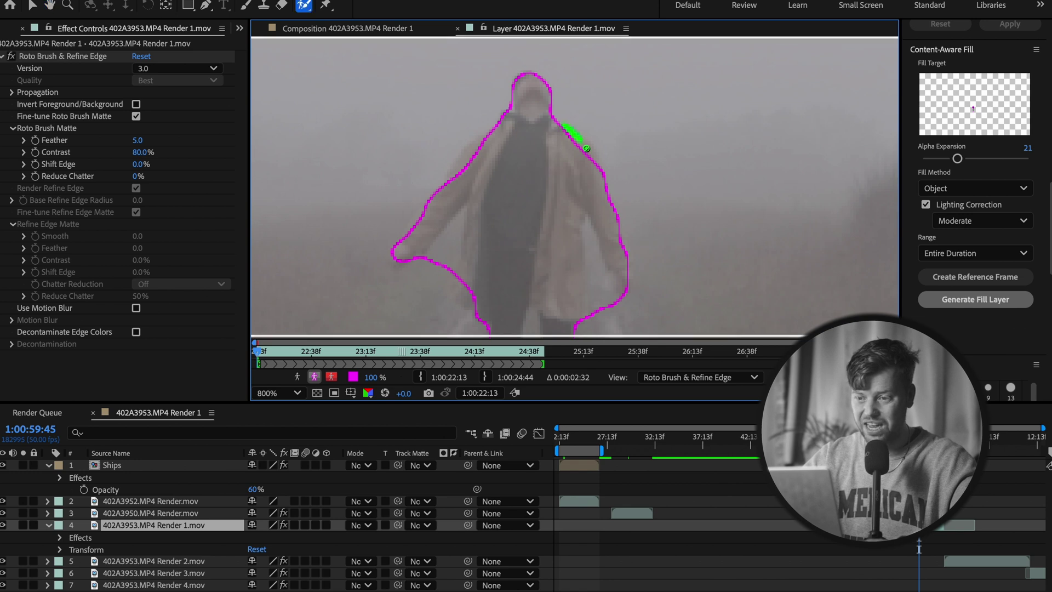
Step: Add both shoulders and the left arm to the roto matte, trimming the area beside the arm
left_click_drag(586, 148, 601, 179)
left_click_drag(459, 168, 461, 170)
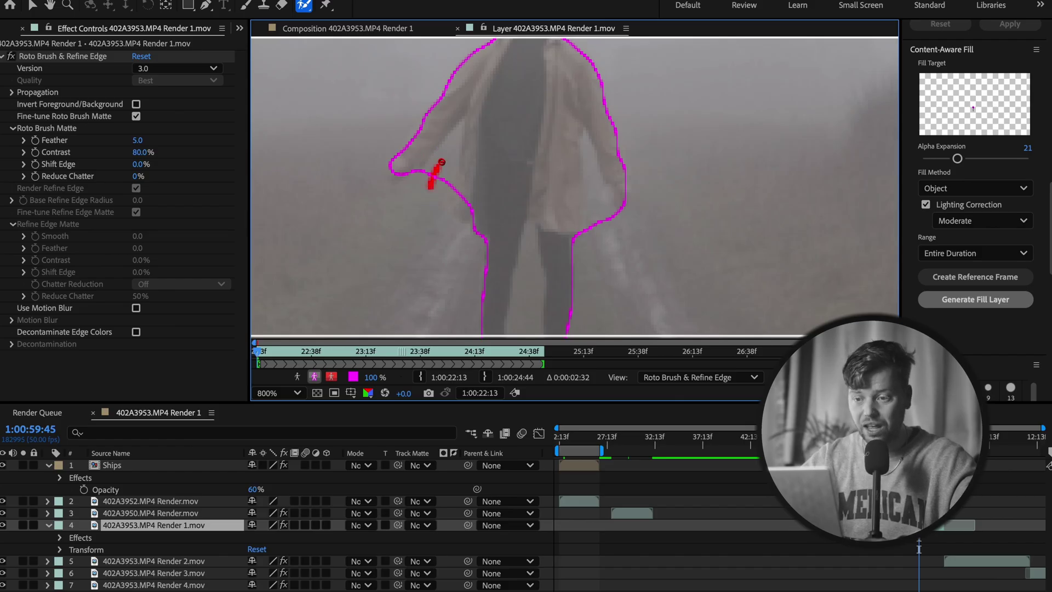
left_click_drag(443, 159, 460, 136)
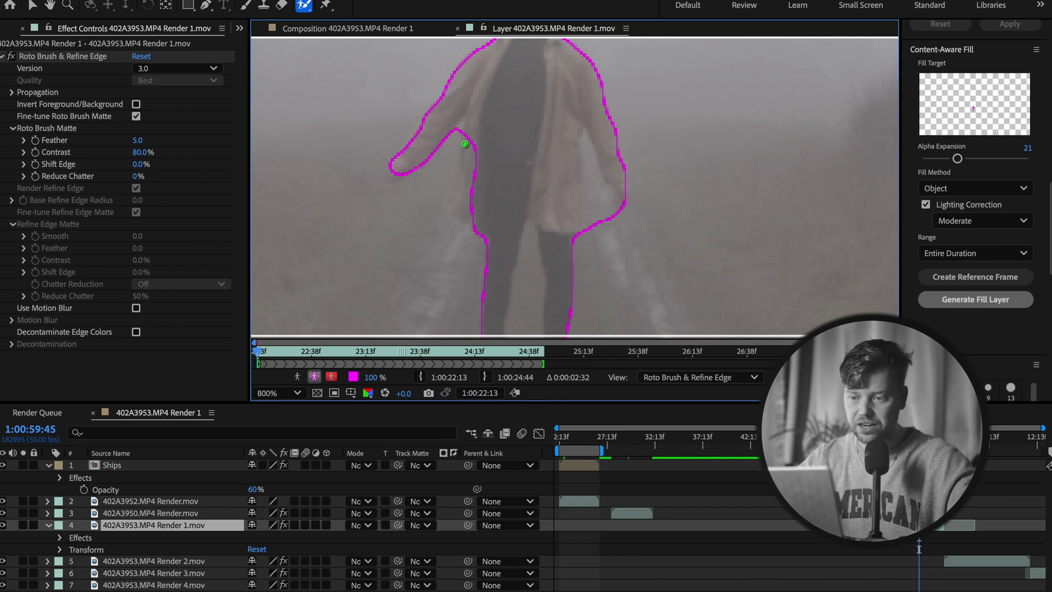
left_click_drag(457, 202, 457, 206)
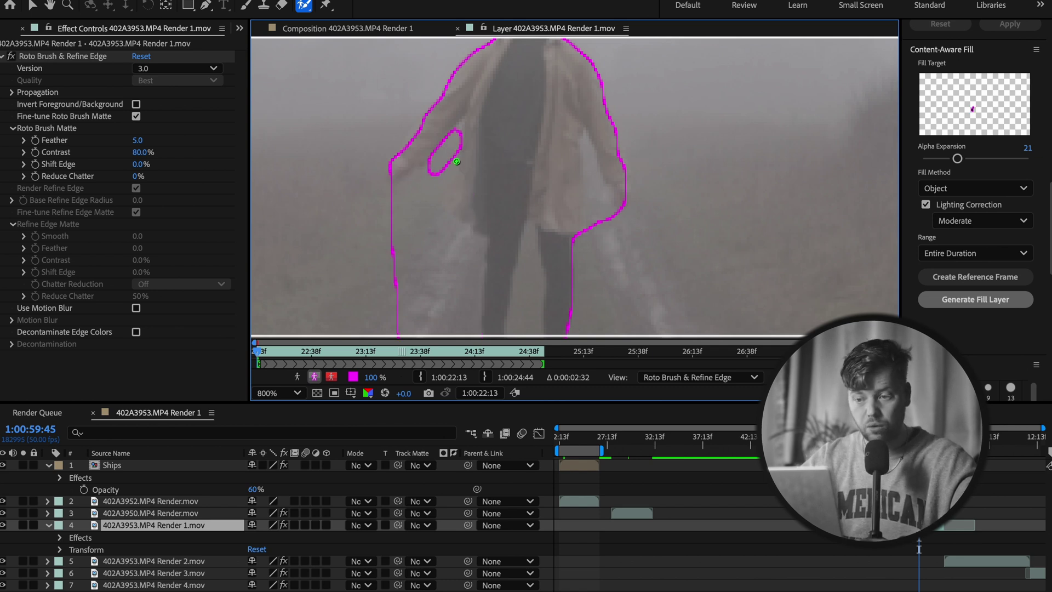
Step: Subtract the gap between the legs and rejoin the left leg into one continuous shape
scroll(467, 202, "down", 1)
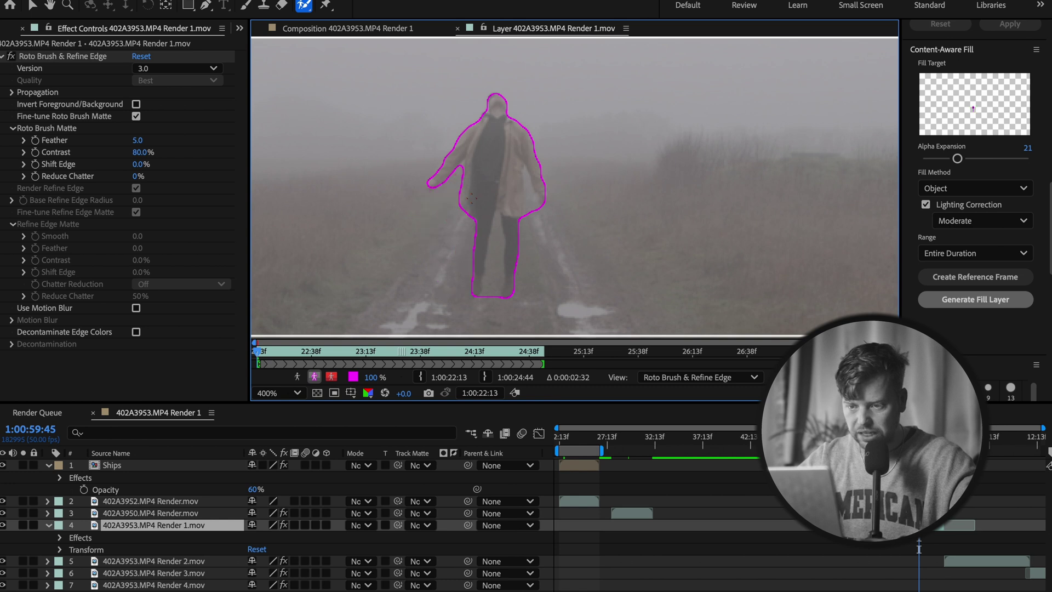
scroll(455, 210, "up", 1)
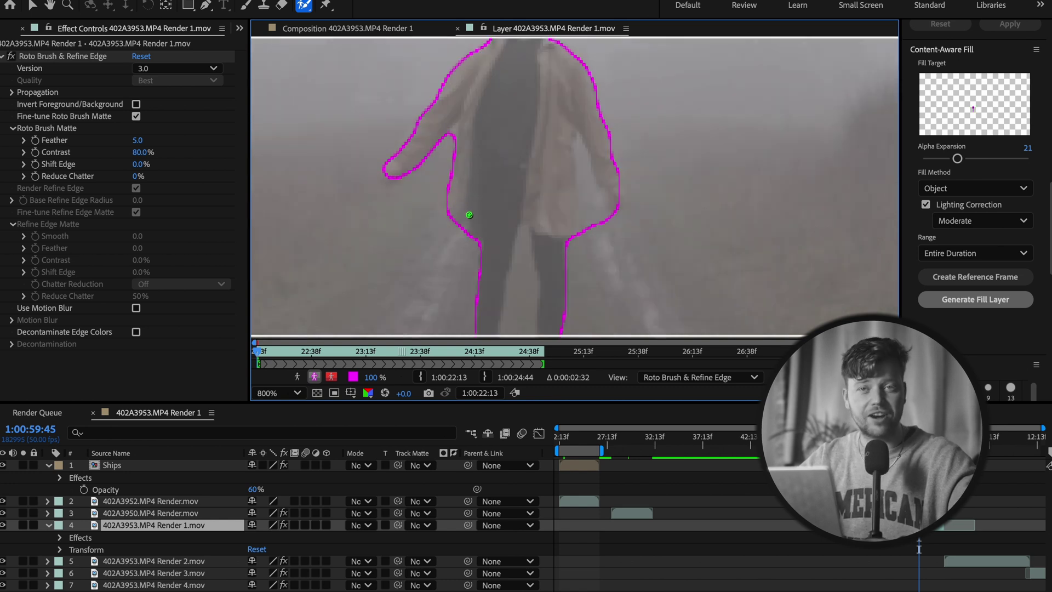
scroll(488, 220, "down", 3)
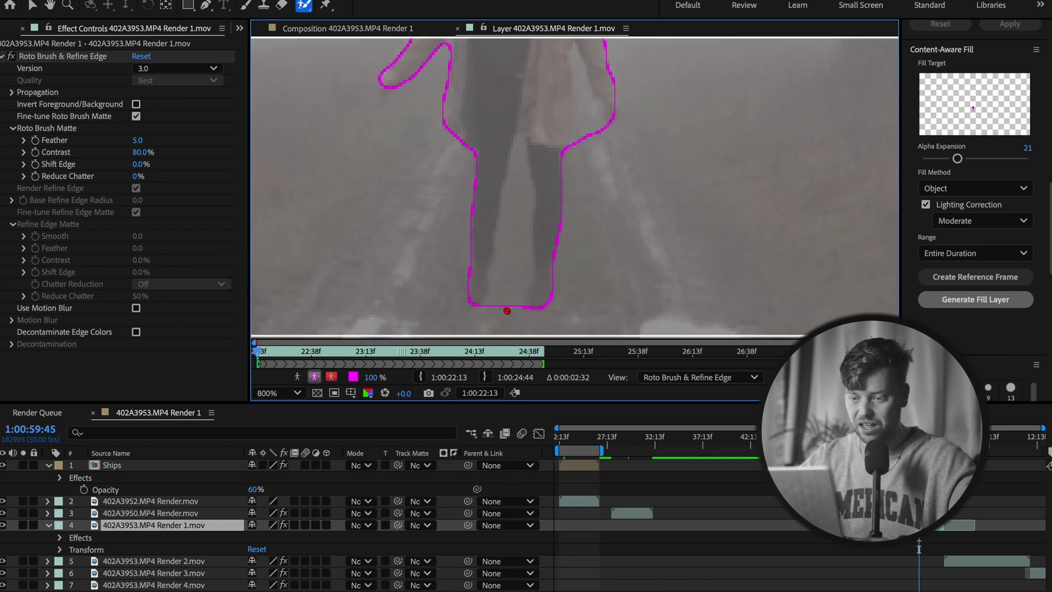
left_click_drag(507, 308, 514, 171)
left_click_drag(515, 261, 516, 162)
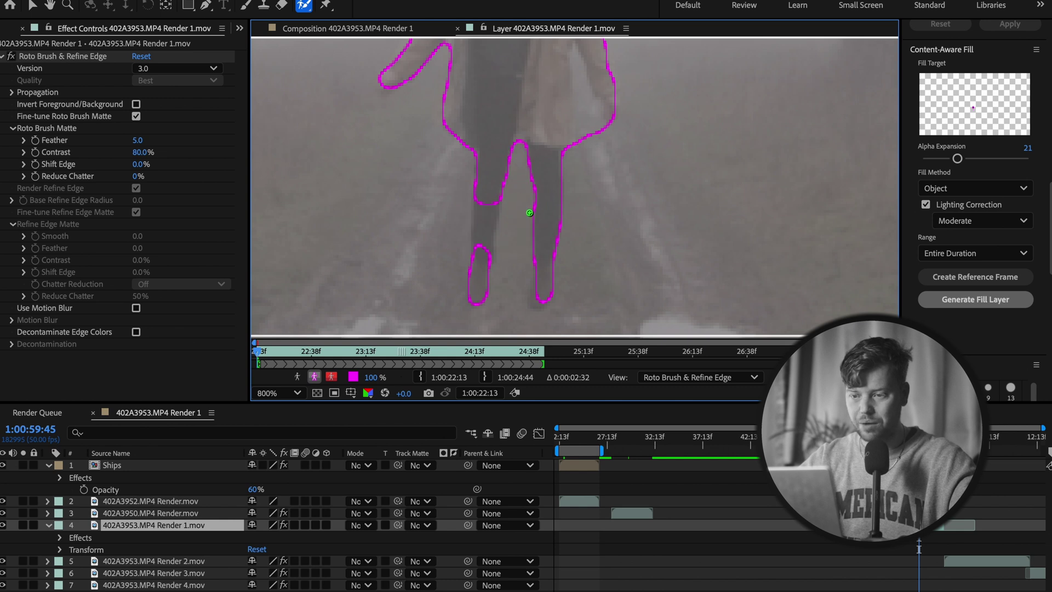
left_click_drag(488, 214, 488, 273)
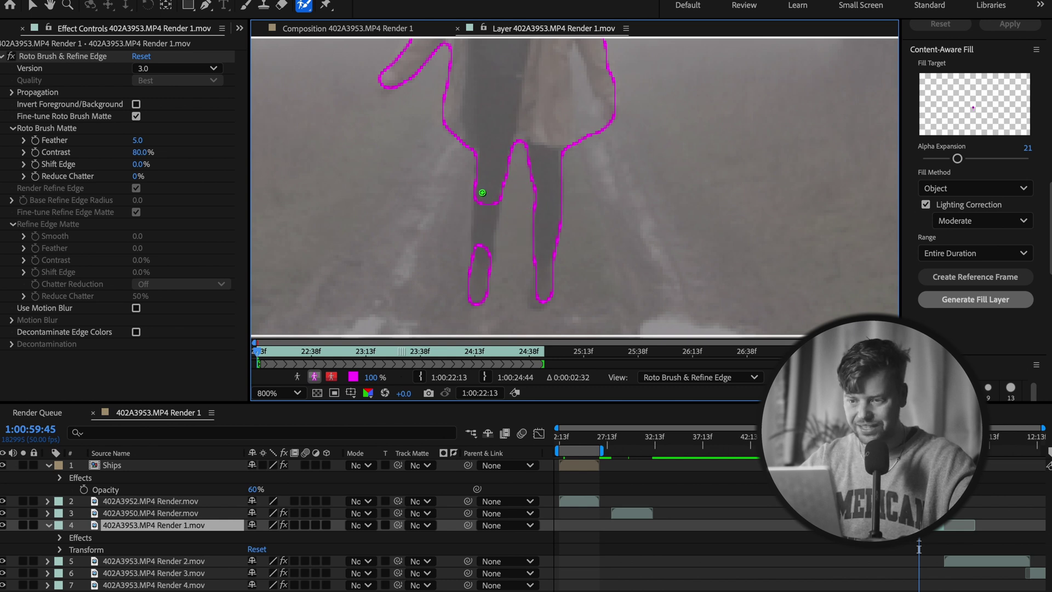
left_click_drag(482, 195, 484, 271)
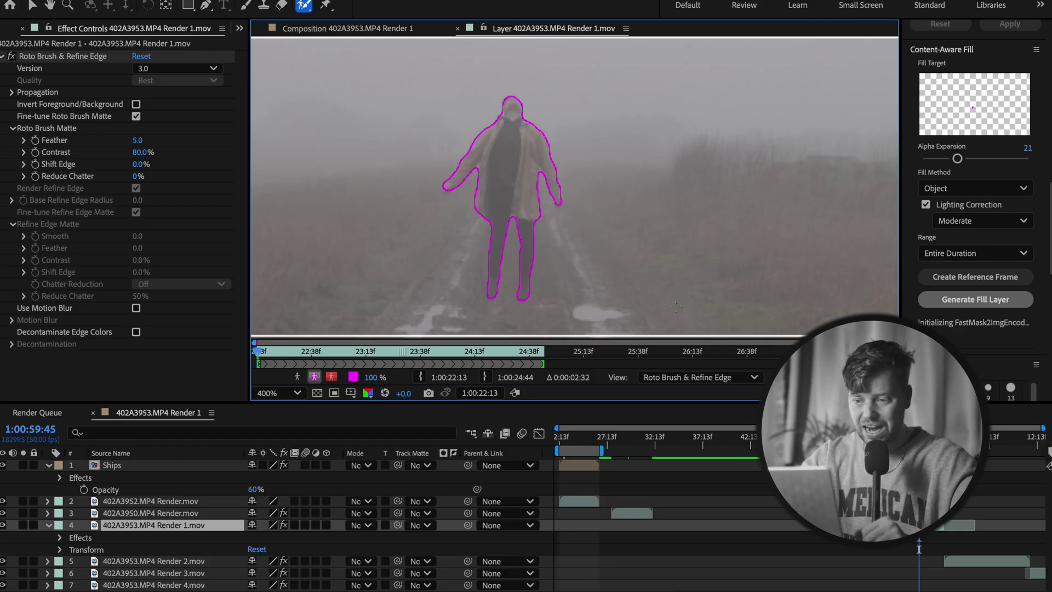
Step: Propagate the roto matte and refine it to Feather 8.1, Shift Edge -7%, Reduce Chatter 100%
key("space")
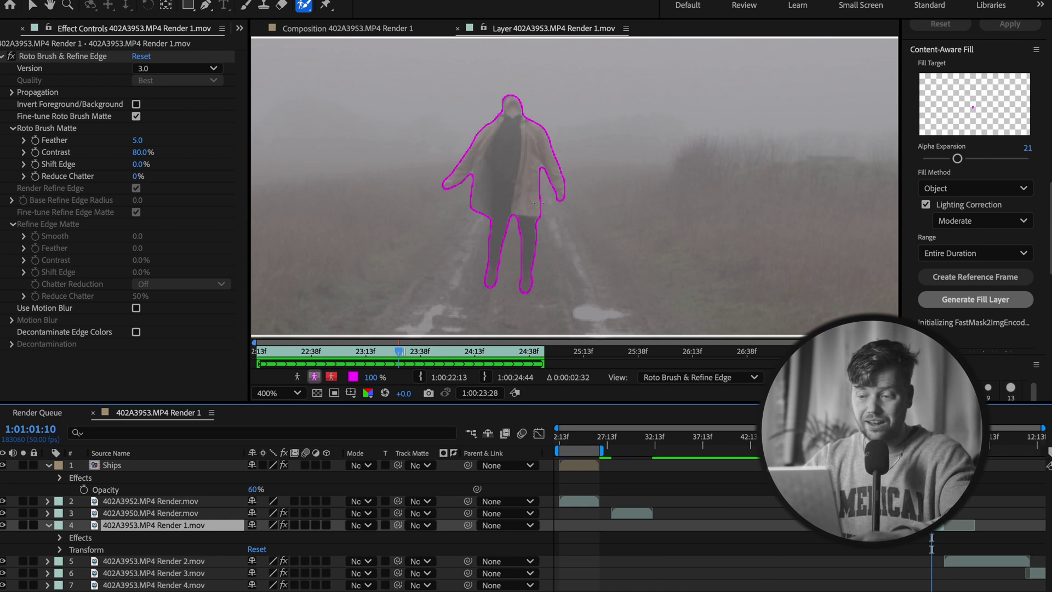
key("period")
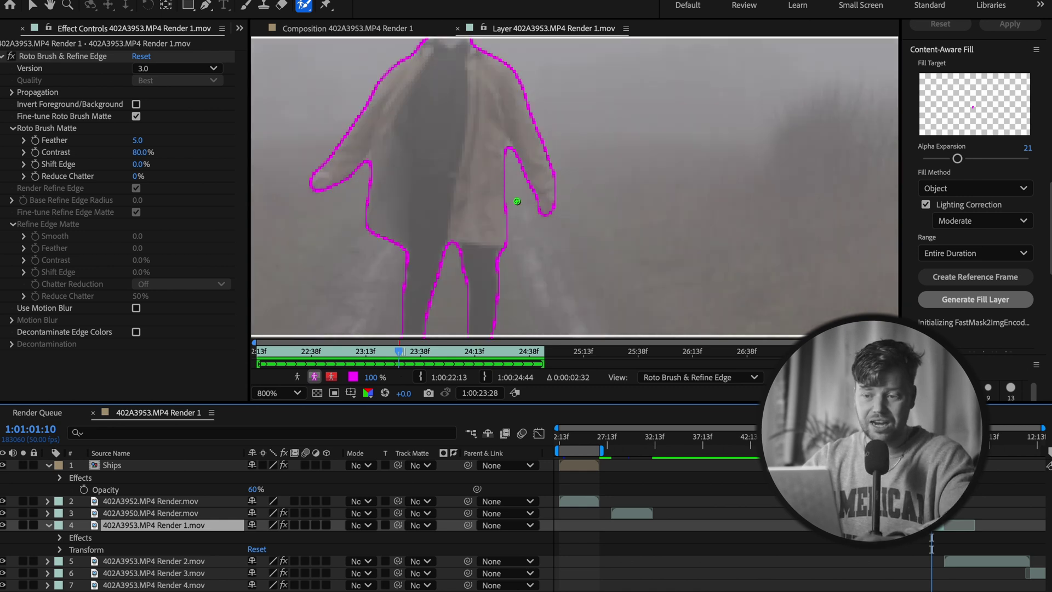
scroll(516, 201, "down", 1)
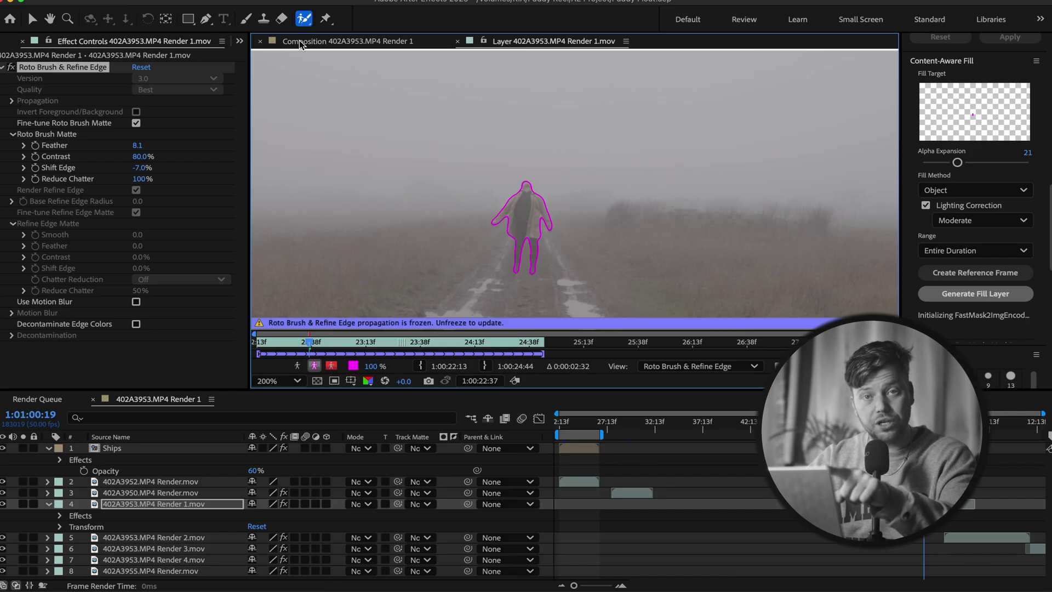
Step: View the cut-out figure in the Composition at 200% and scrub through its jump frames
left_click(301, 43)
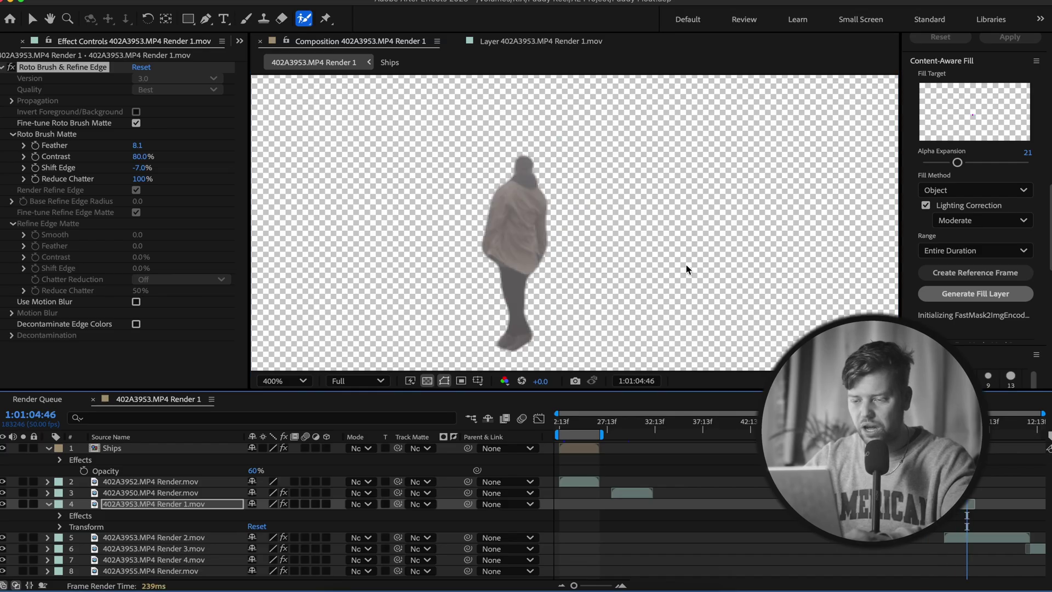
key("comma")
left_click(997, 422)
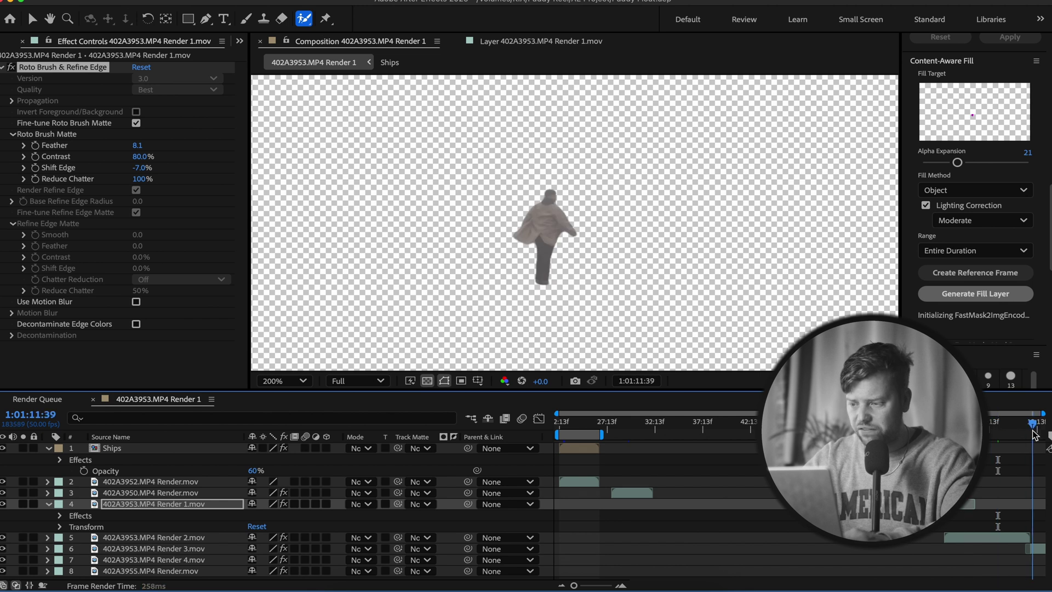
left_click_drag(1034, 433, 1012, 432)
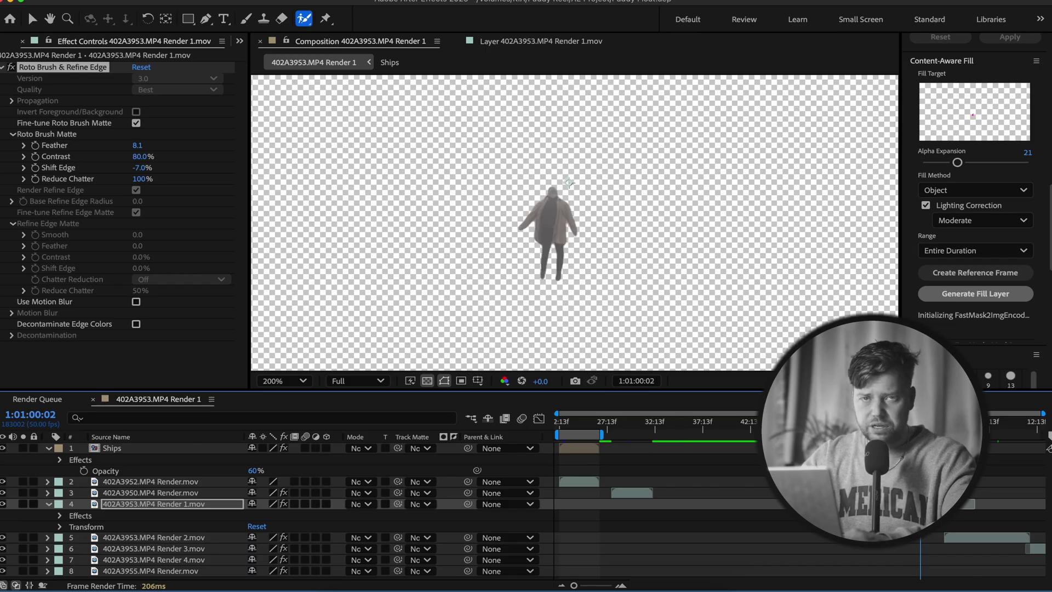
Step: Add the composition to the Render Queue and open item 7's High Quality output module settings
left_click(107, 0)
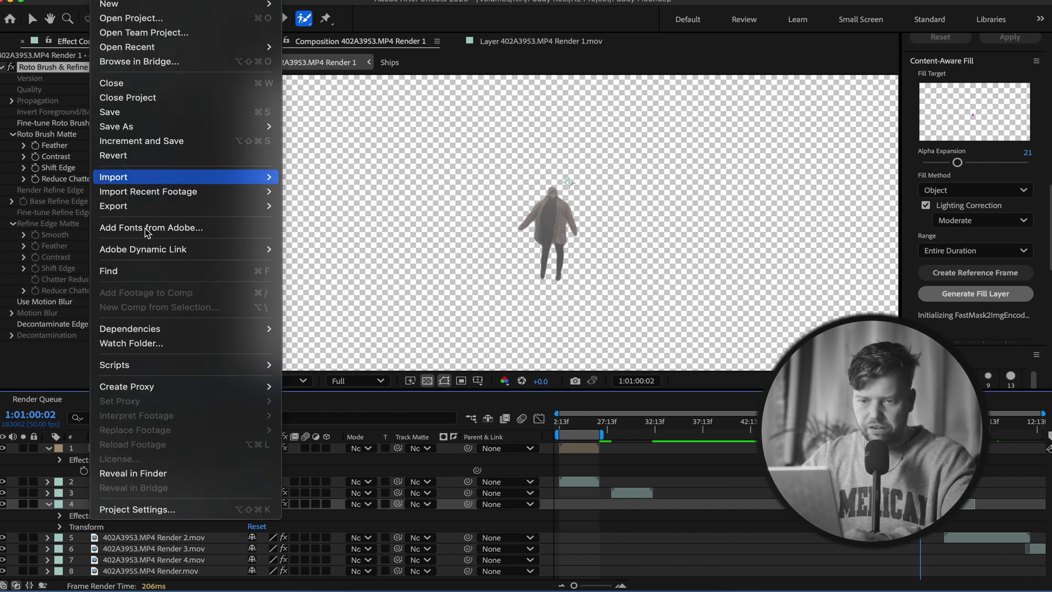
mouse_move(208, 208)
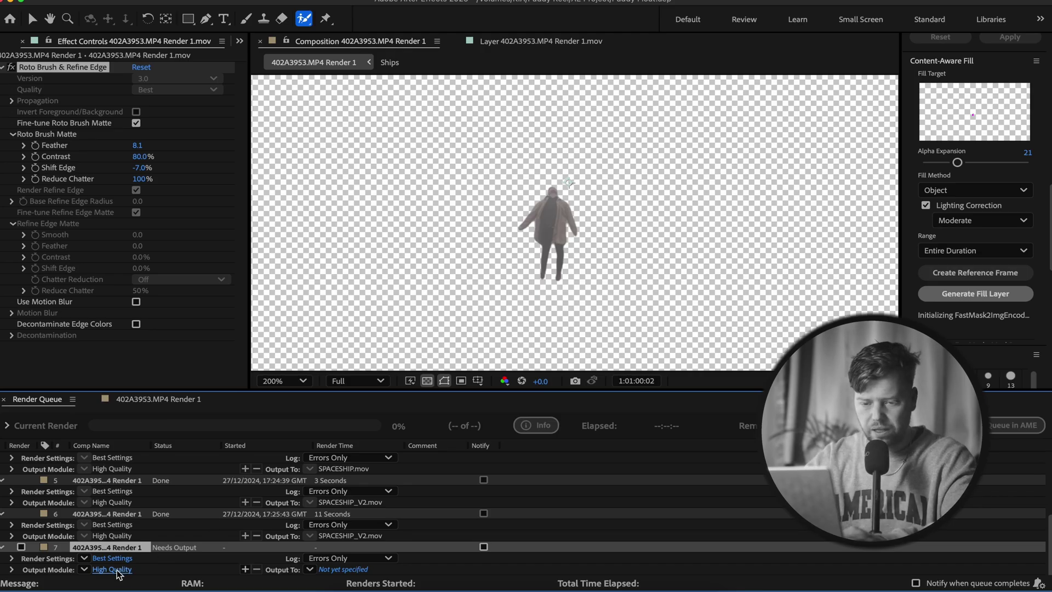
left_click(113, 570)
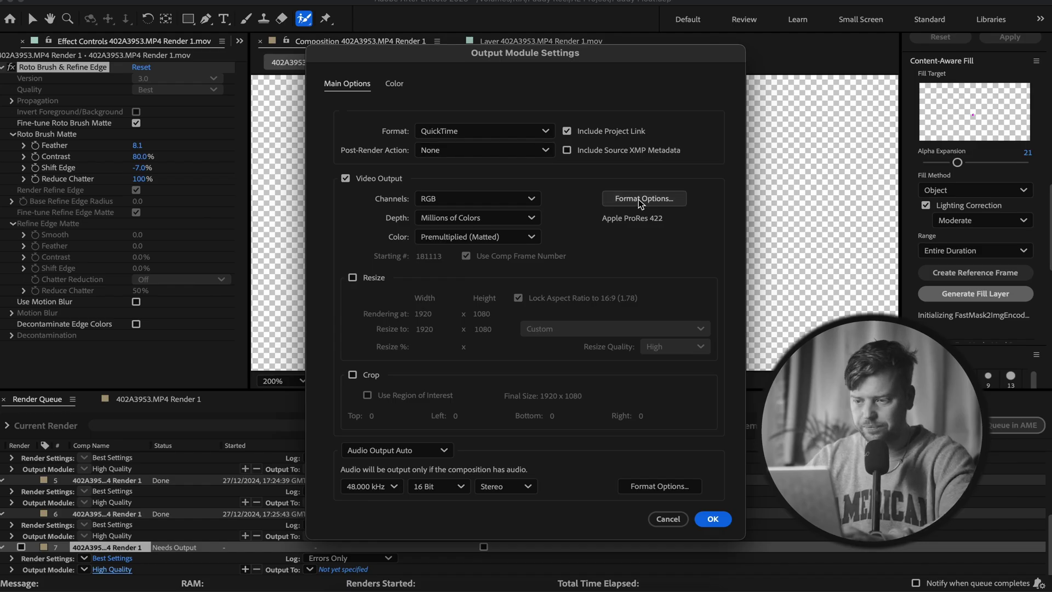
Step: Set render item 7's video codec to Apple ProRes 4444 with RGB + Alpha channels
left_click(639, 200)
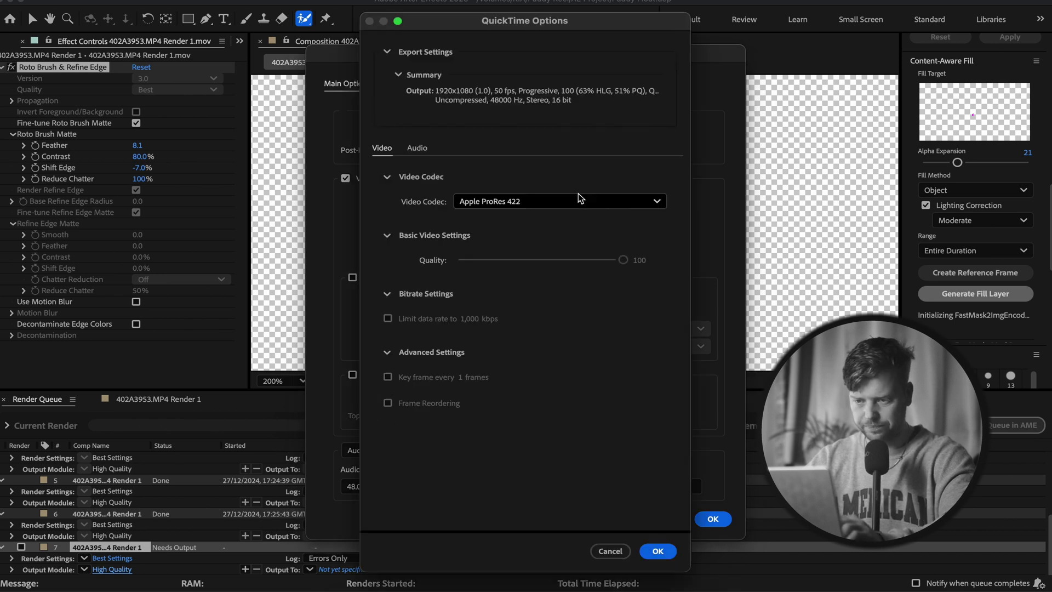
left_click(570, 202)
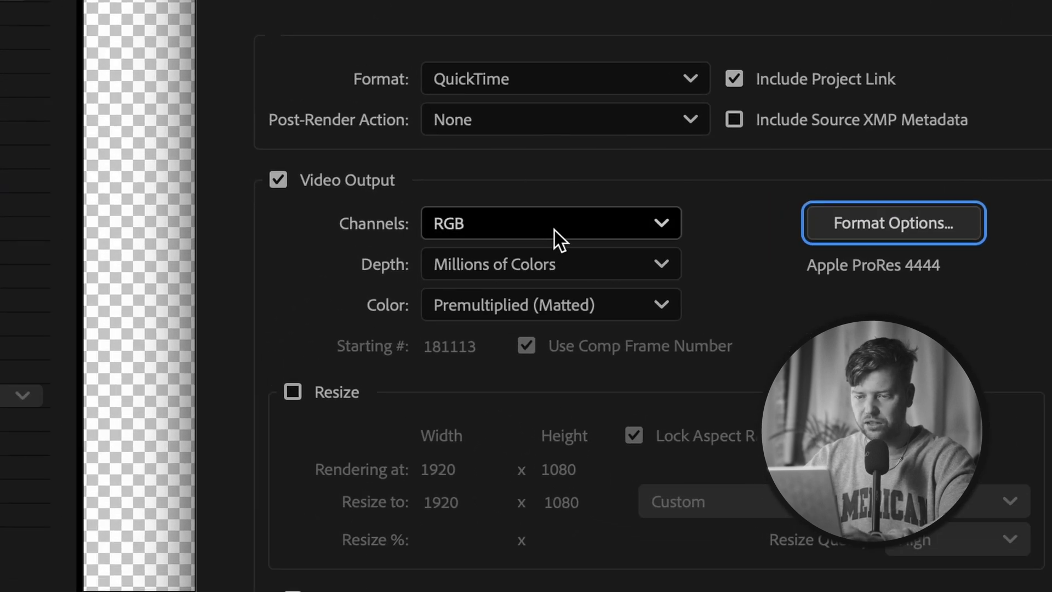
left_click(554, 230)
left_click(545, 337)
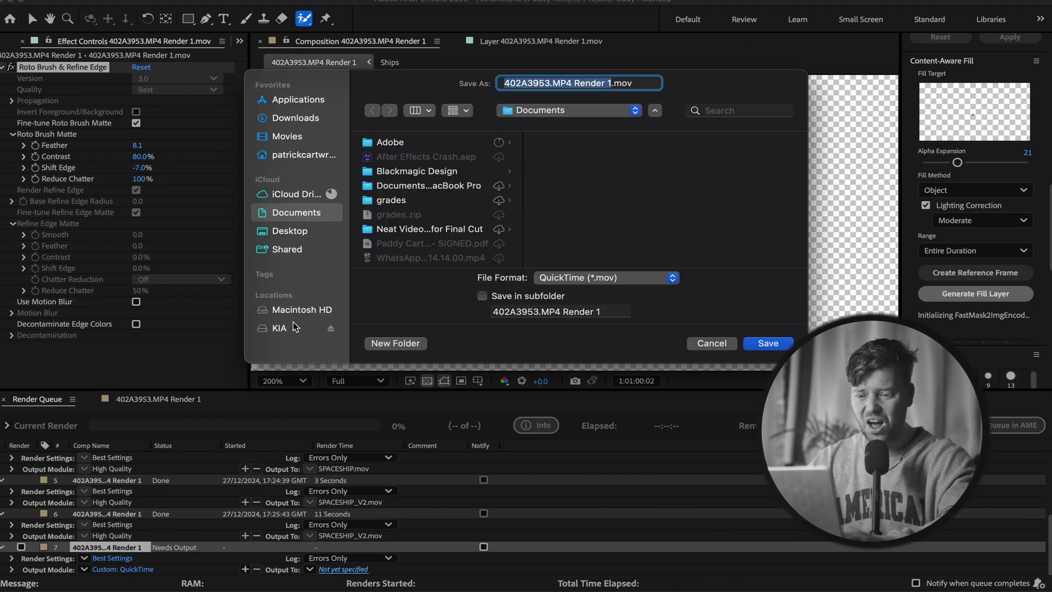
Step: Save the render output to the KIA > YouTube folder, then close the project without saving
left_click(295, 327)
scroll(438, 213, "down", 2)
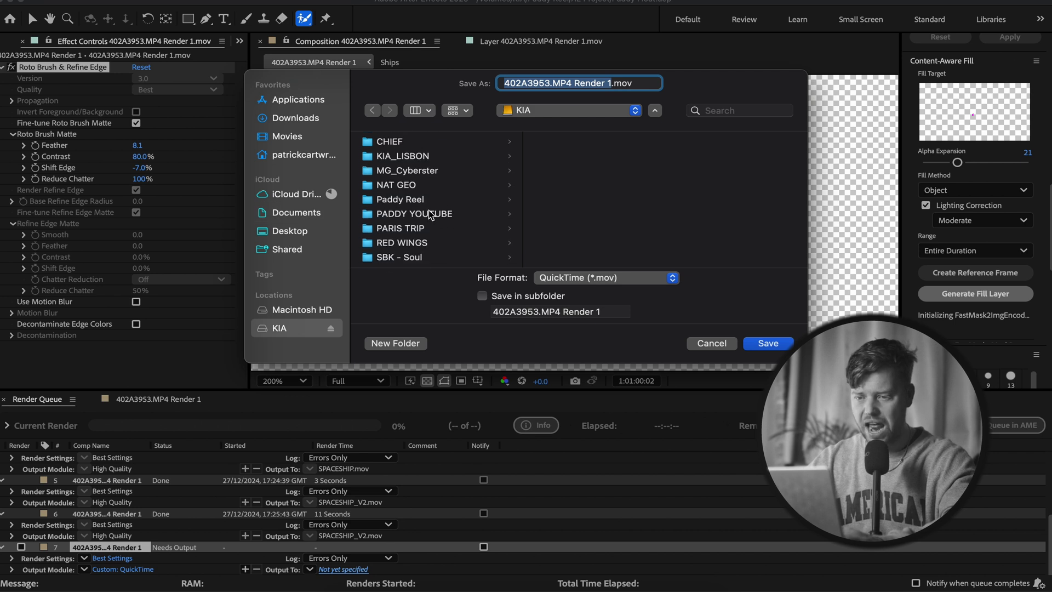
left_click(430, 215)
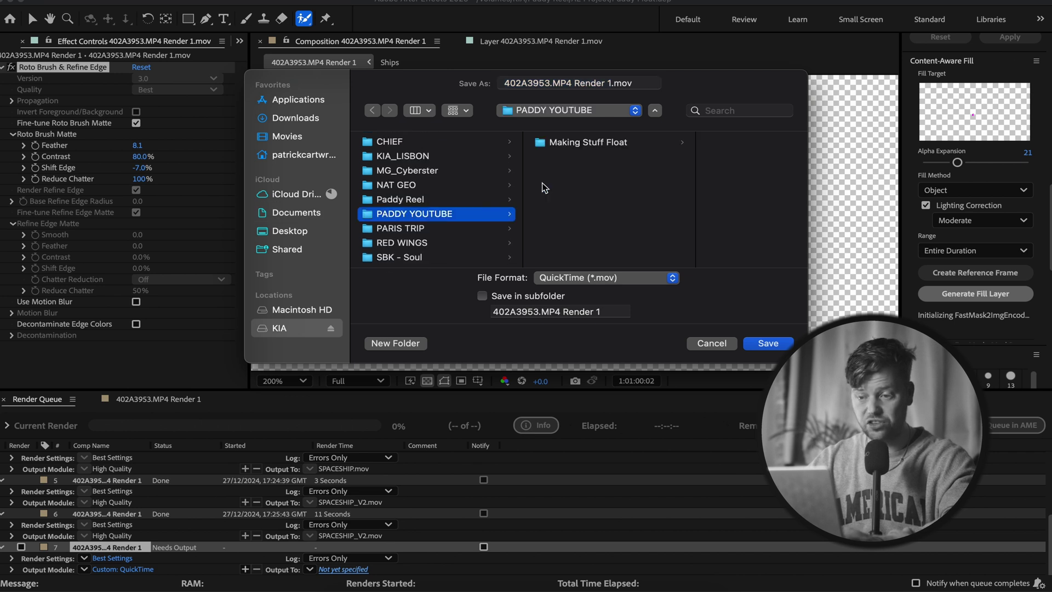
left_click(764, 344)
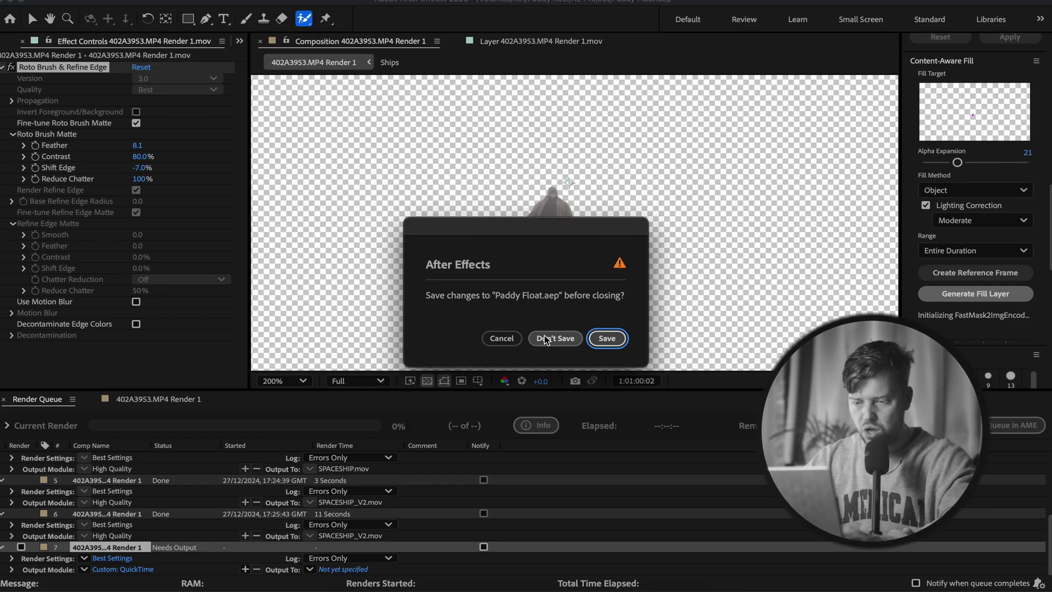
left_click(547, 338)
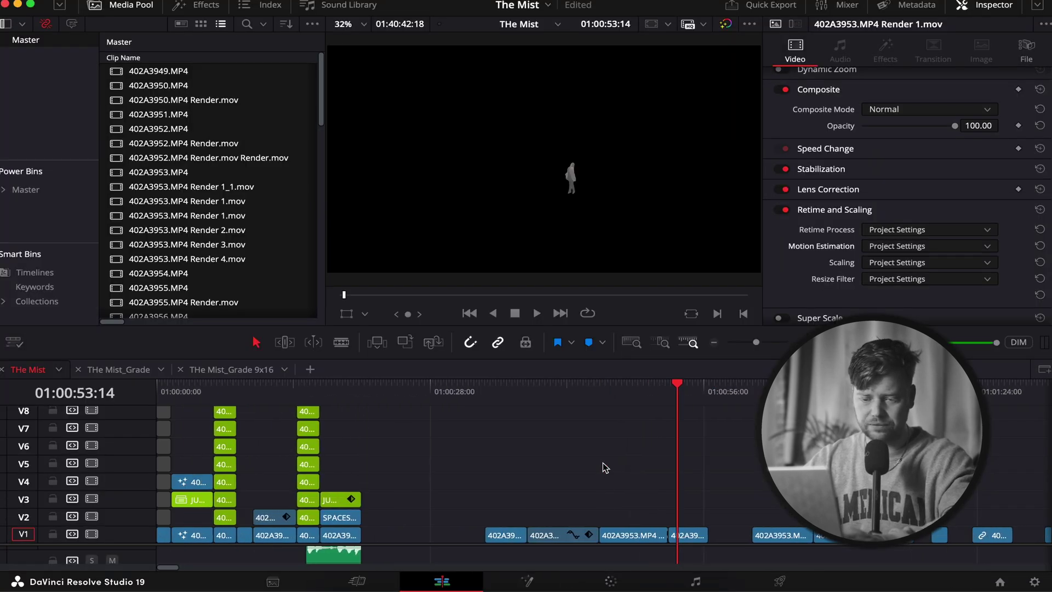
Step: Jump to the timeline start and zoom in on the stacked figure clips
key("Home")
scroll(191, 437, "up", 5)
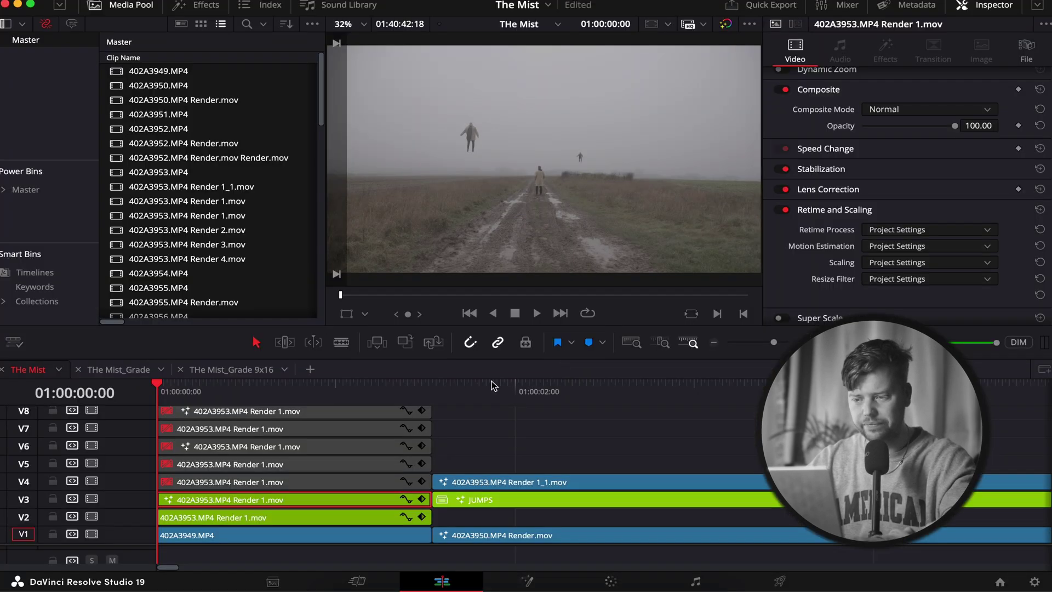
Step: Enable the disabled figure clips on V4 and V5, dismissing the clip duration dialogs
left_click(296, 484)
key("super+d")
left_click(266, 443)
key("super+d")
left_click(285, 448)
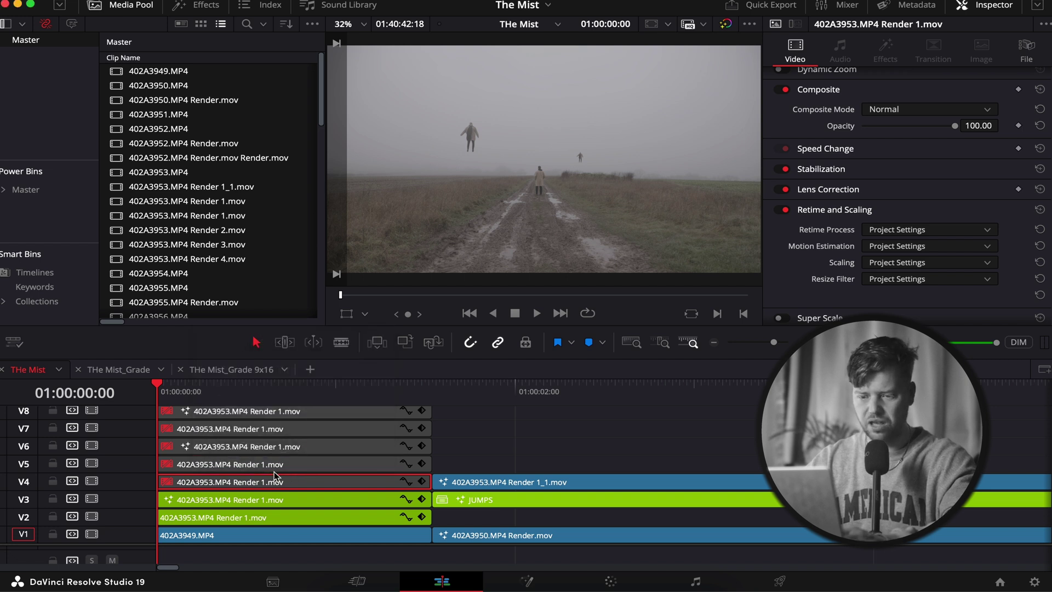
key("d")
left_click(241, 464)
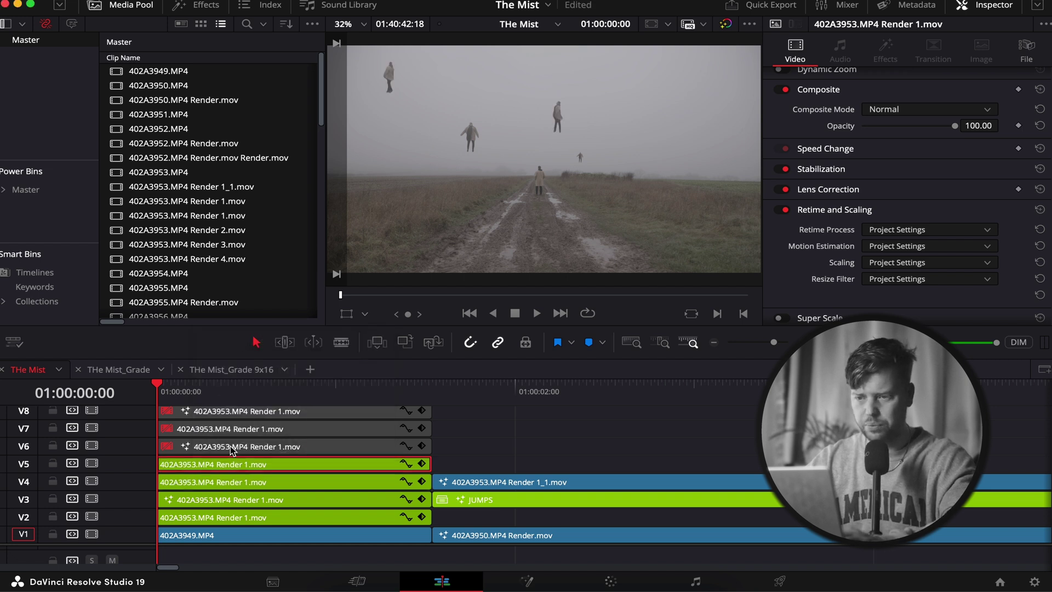
key("d")
Step: Enable each remaining disabled figure clip up the stack through V13
left_click(233, 435)
key("d")
scroll(230, 444, "up", 3)
left_click(229, 472)
key("d")
left_click(229, 455)
key("d")
left_click(227, 437)
key("d")
scroll(227, 439, "up", 2)
left_click(225, 455)
key("d")
left_click(222, 437)
key("d")
left_click(222, 419)
key("d")
scroll(223, 418, "up", 5)
key("space")
Step: Return to the timeline start to view the dozen floating figures
key("Home")
scroll(236, 439, "down", 10)
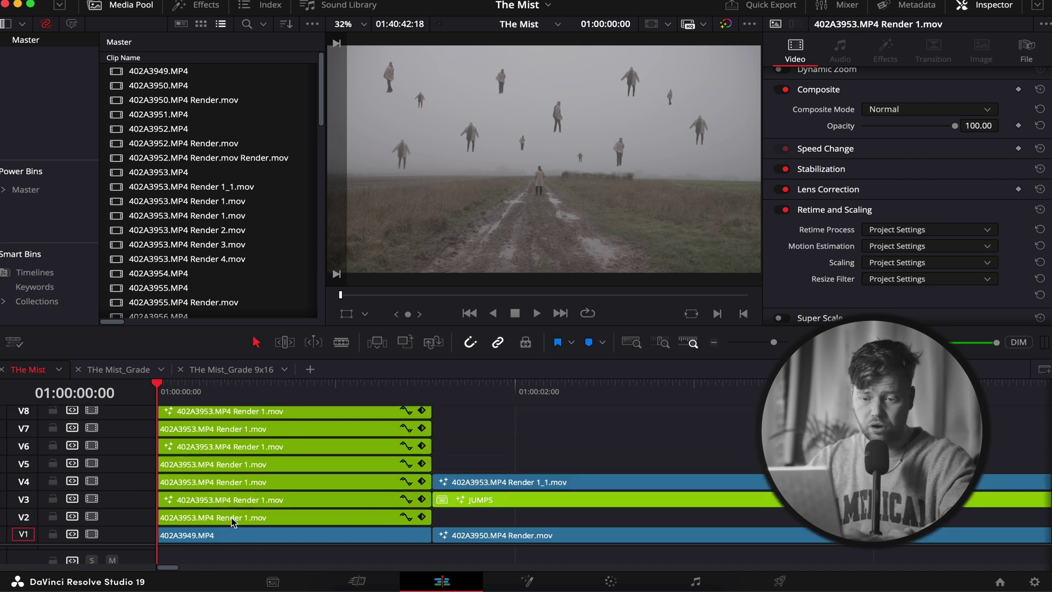
scroll(930, 163, "up", 5)
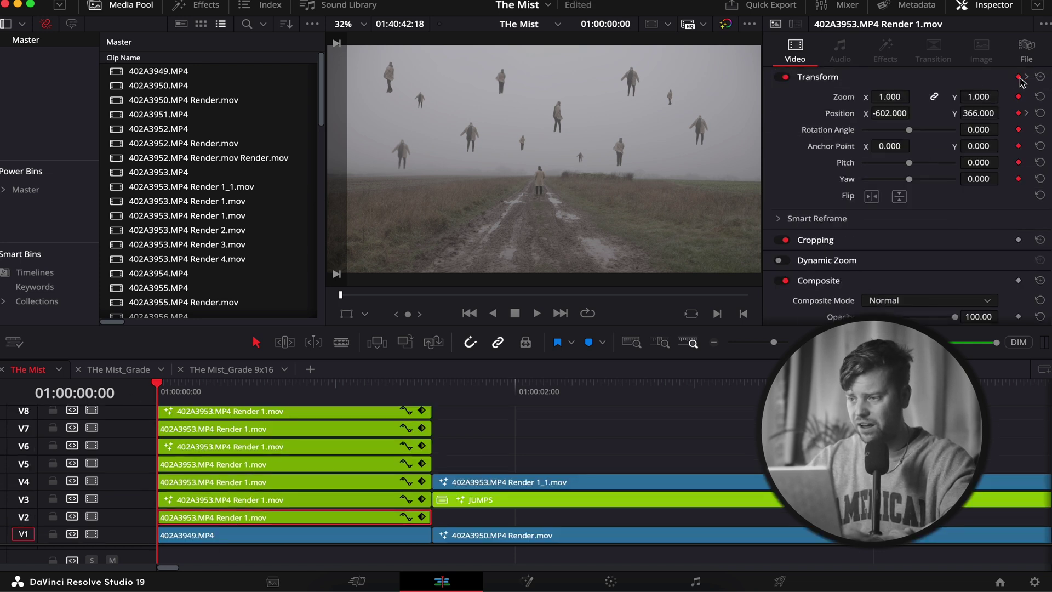
Step: Keyframe the V2 figure's Position Y to 410 at the clip's end and review the rise
key("space")
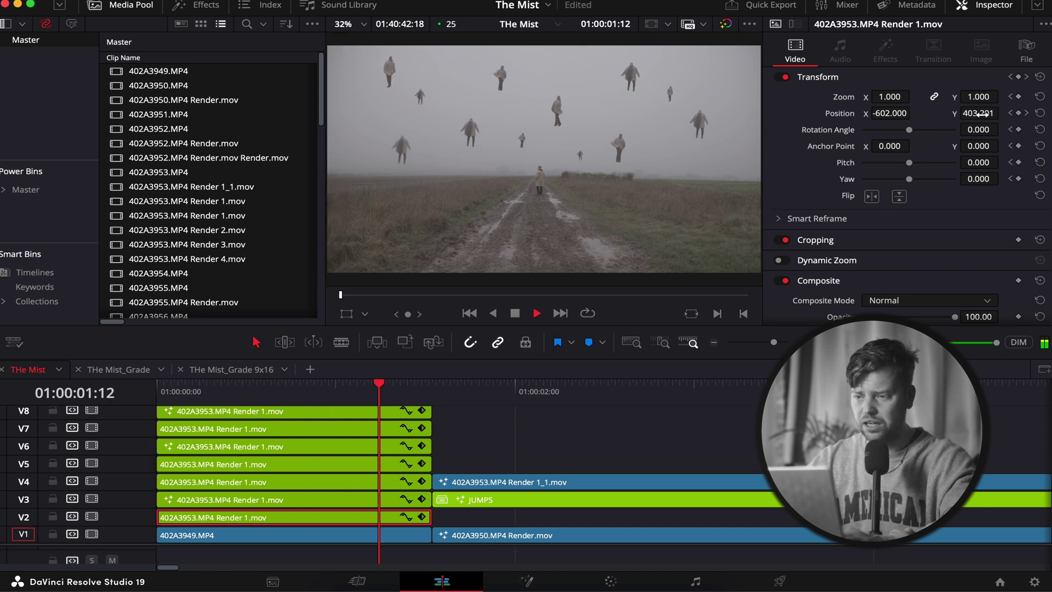
left_click(429, 386)
key("Right")
left_click_drag(970, 113, 974, 116)
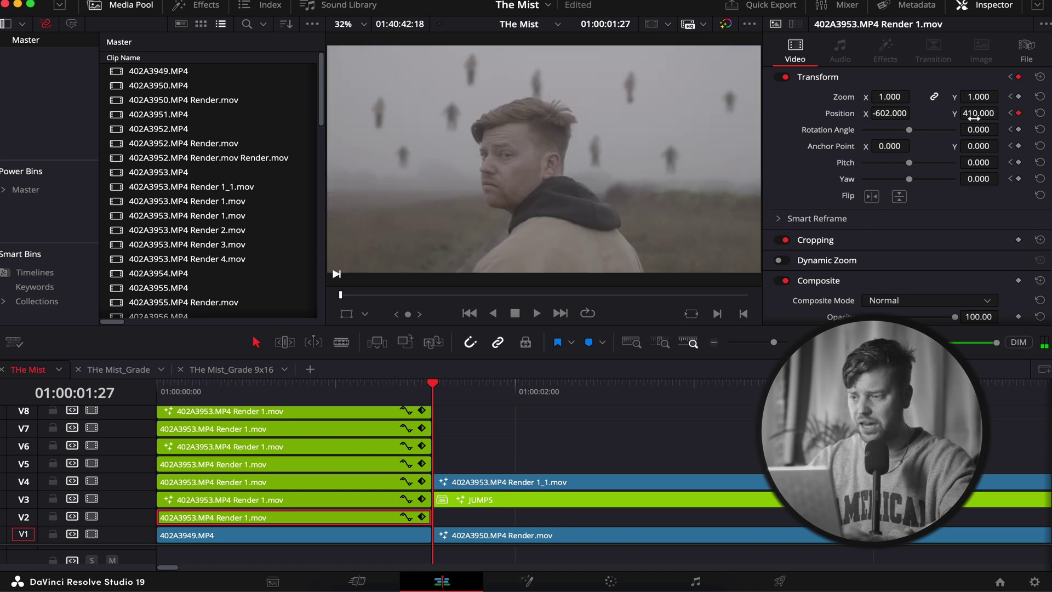
left_click(422, 394)
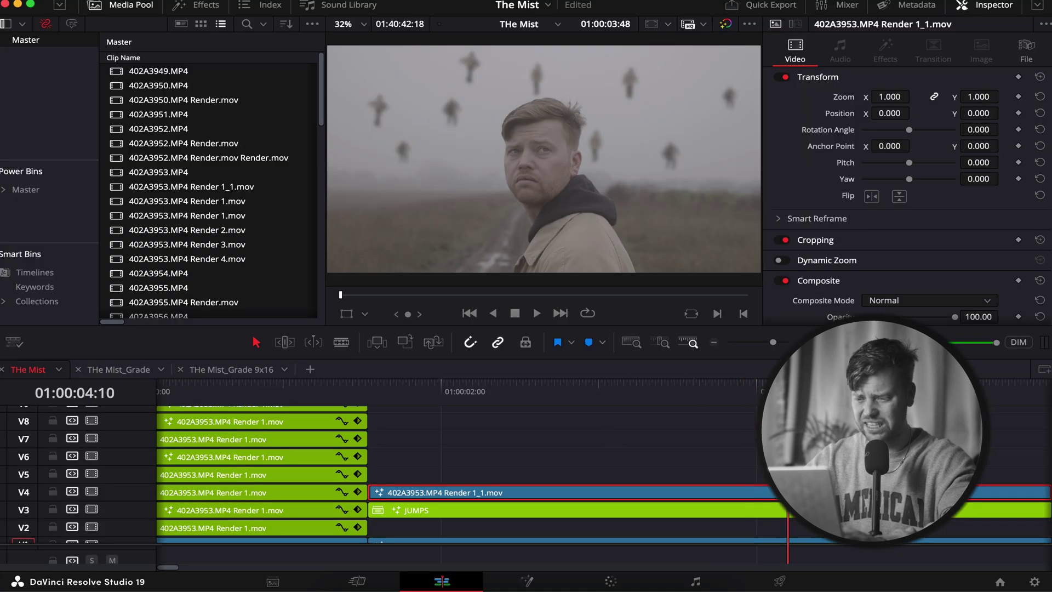
Step: Move to the spaceship shot and select the SPACESHIP.mov clip on V2
scroll(466, 466, "right", 3)
left_click_drag(603, 384, 659, 390)
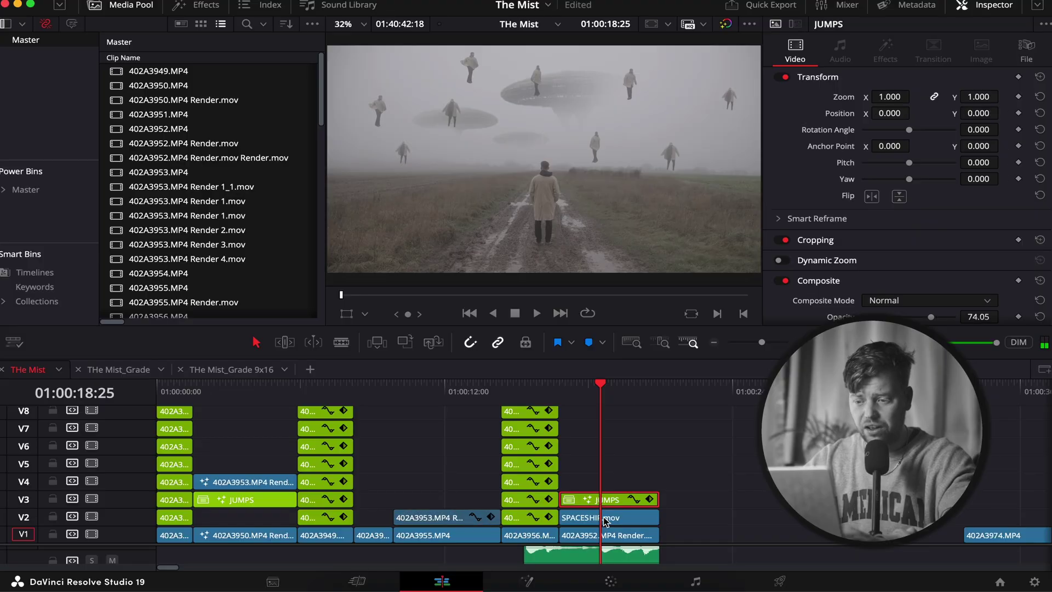
left_click(607, 519)
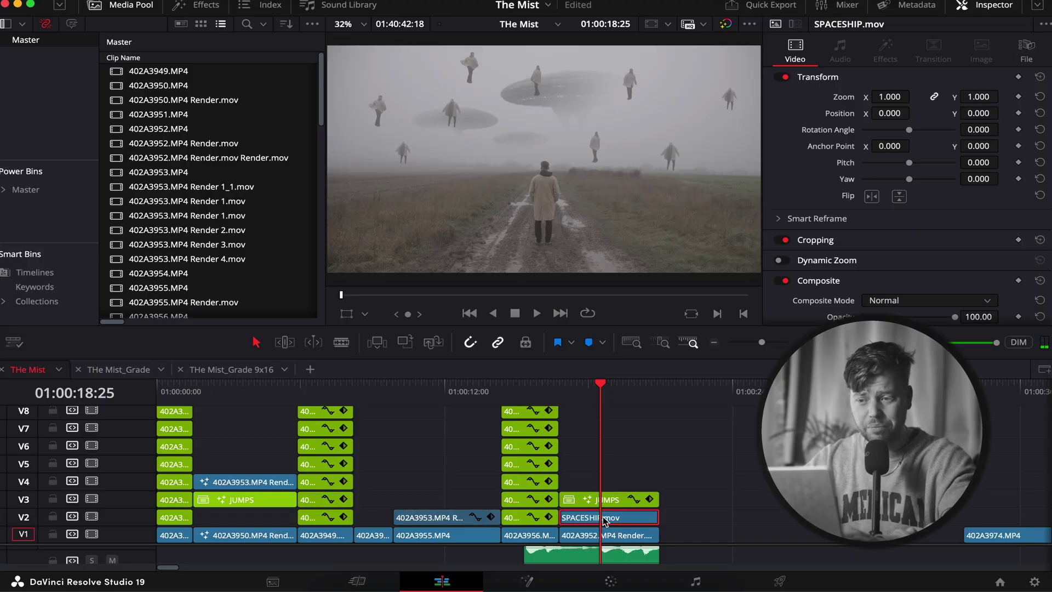